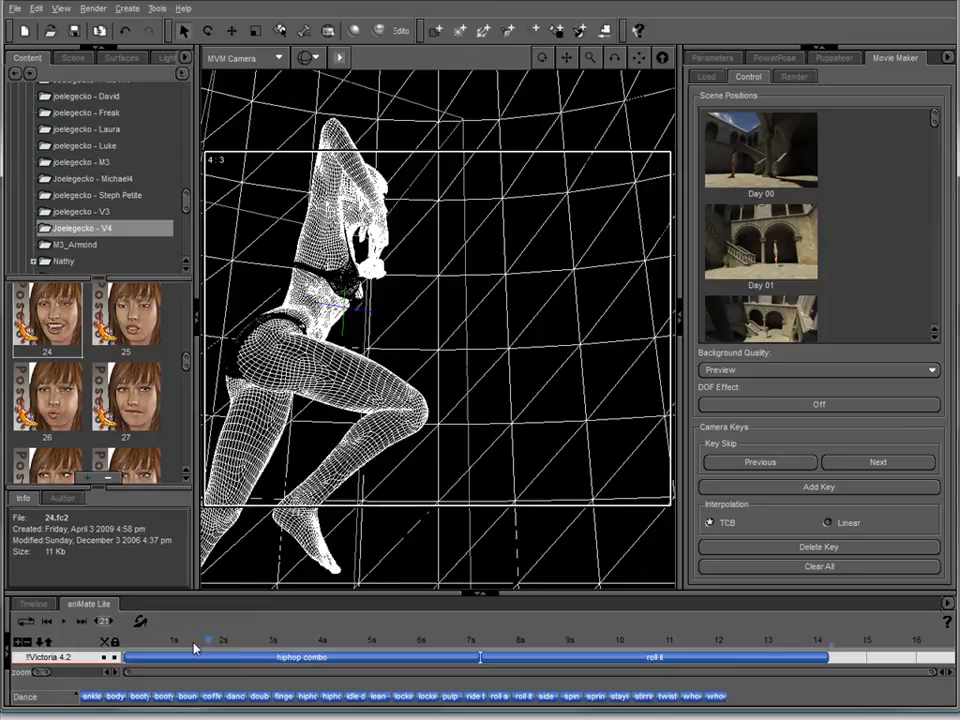
Rewind the dance slightly and show the Movie Maker Render settings with shadow options
left_click(175, 641)
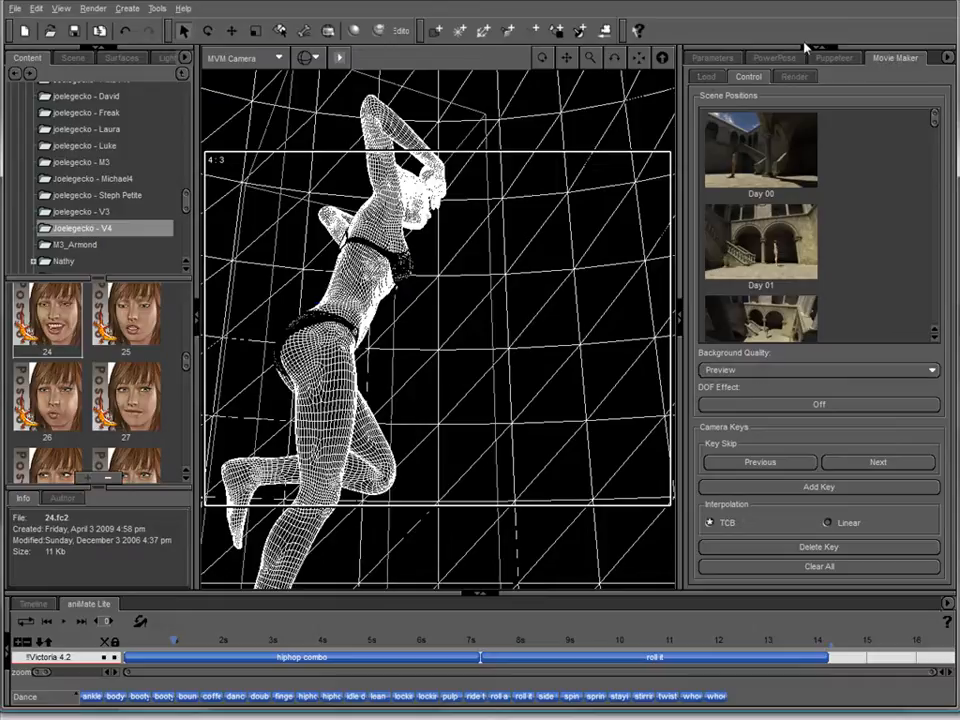
left_click(794, 77)
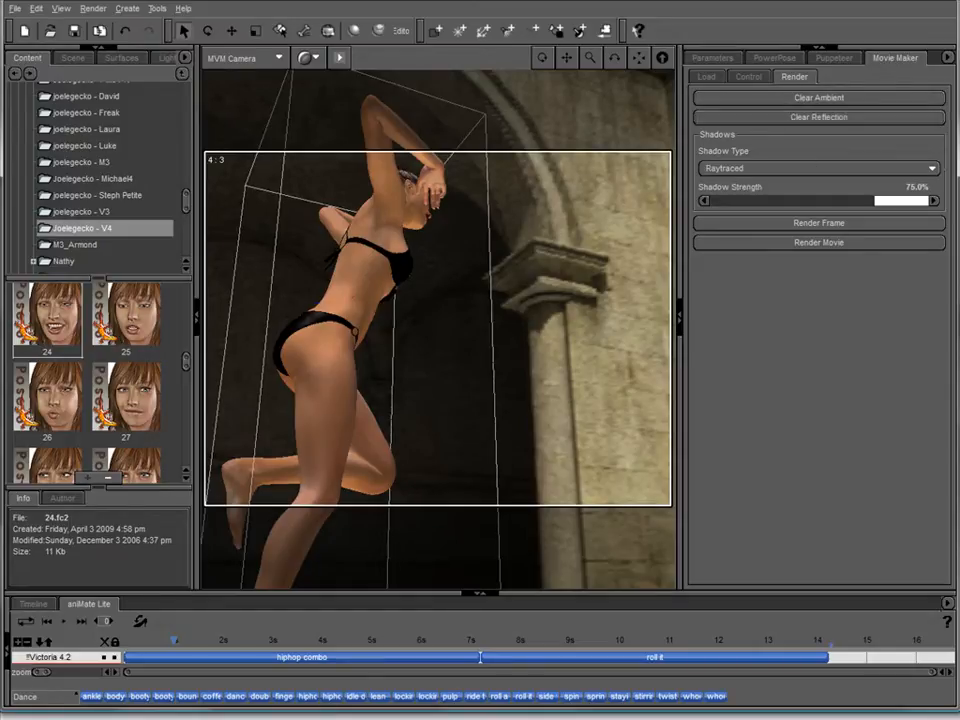
Keep Raytraced as the Shadow Type for the movie render
left_click(785, 170)
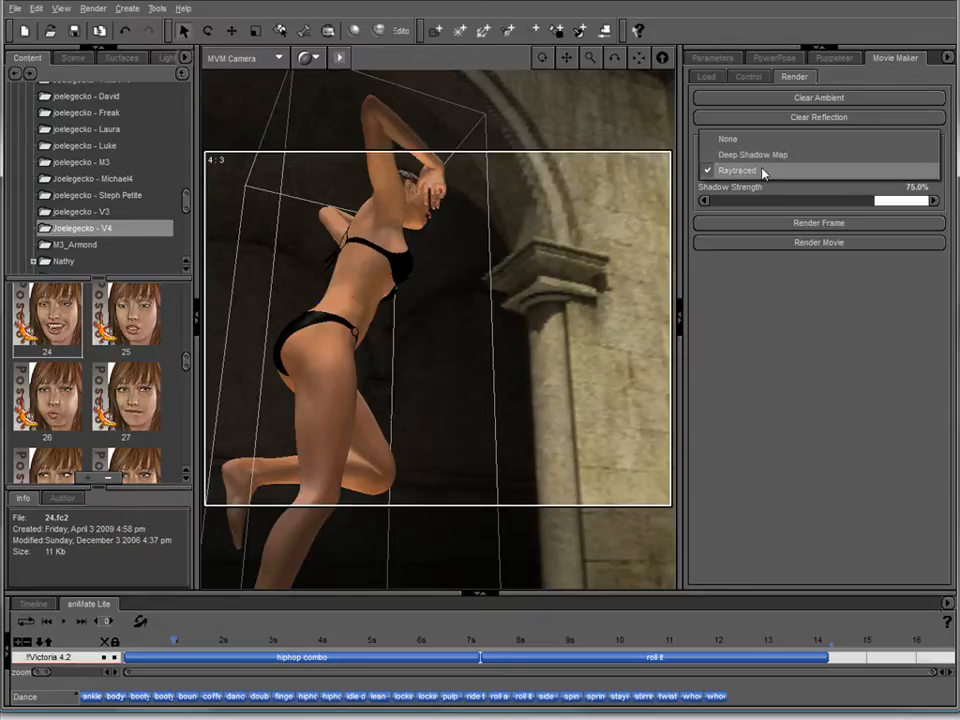
left_click(762, 172)
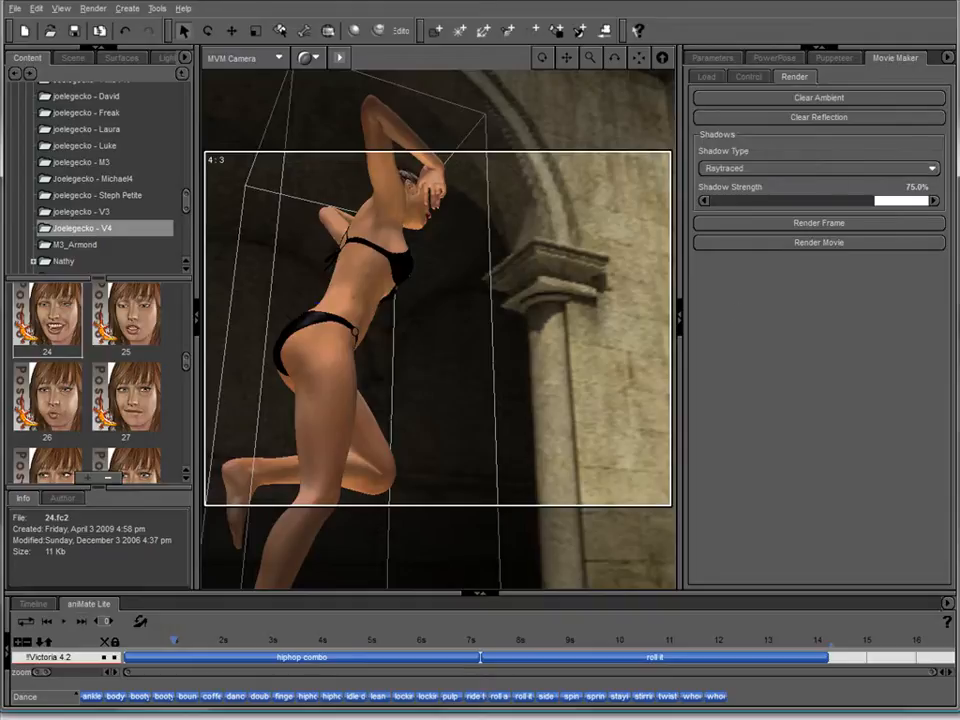
Jump to frame 0, select the updo2 hair and show its Parameters beside the Timeline
left_click(48, 622)
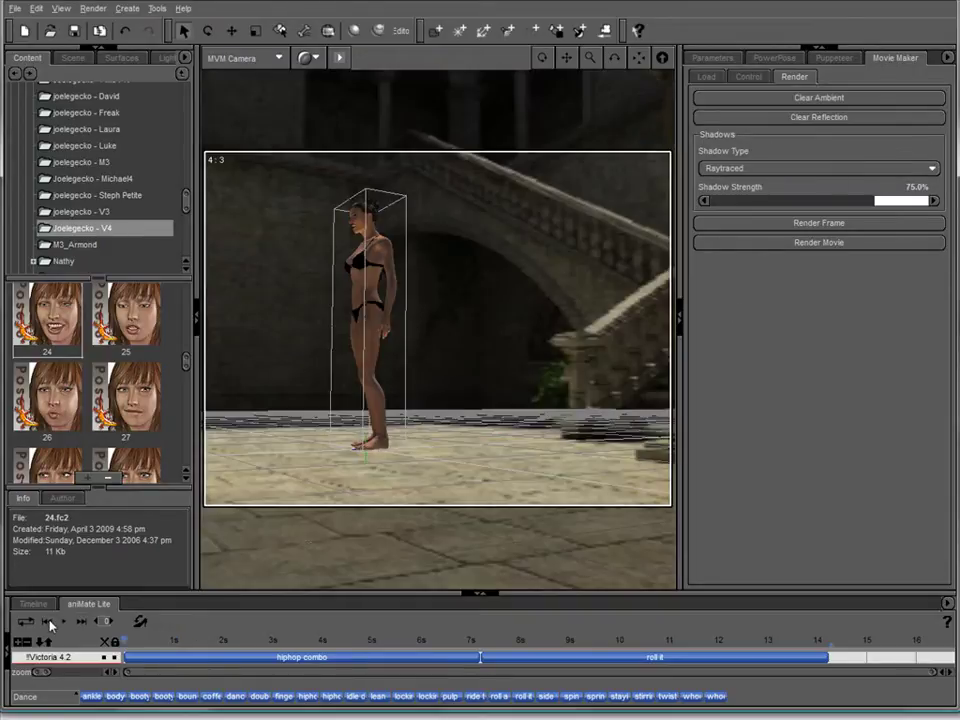
left_click(375, 205)
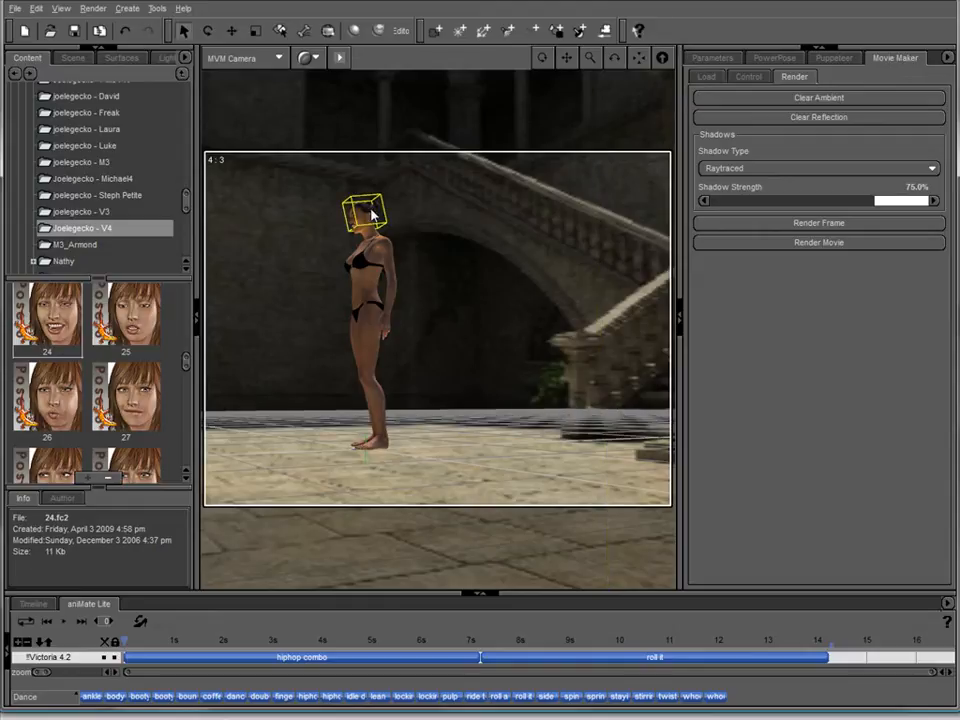
left_click(713, 58)
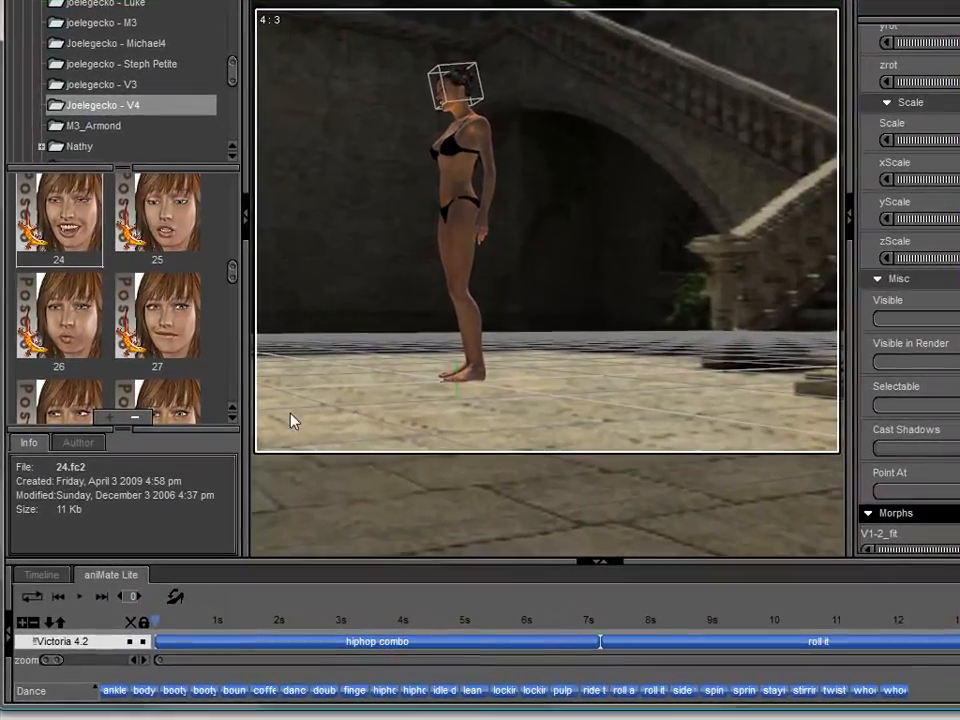
left_click(42, 575)
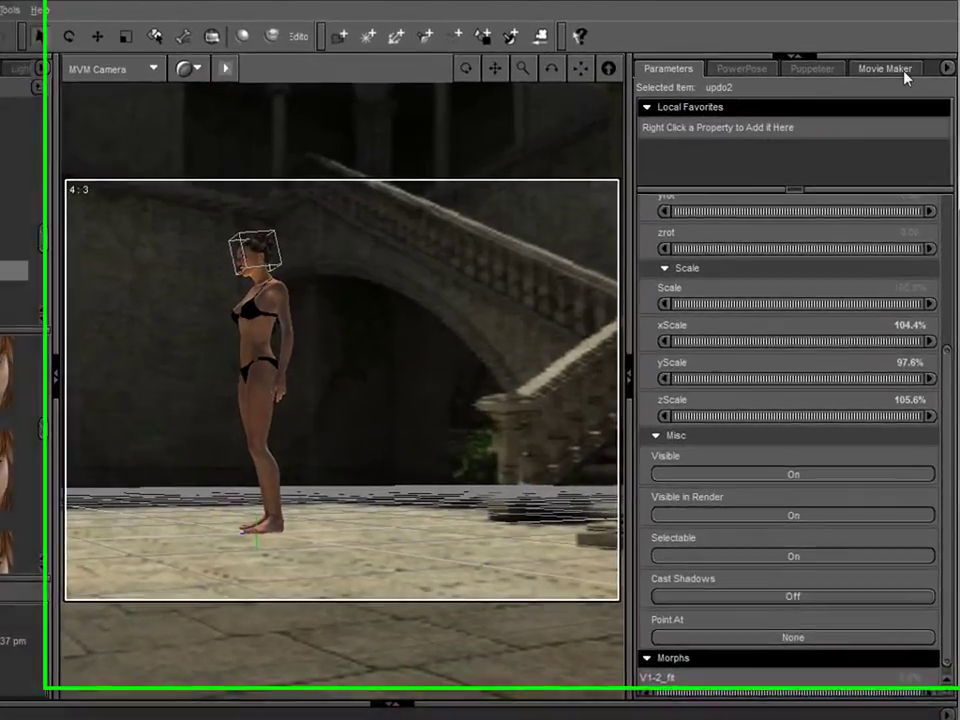
Render a test frame of the dancer in the sunlit courtyard from the Movie Maker Render settings
left_click(894, 57)
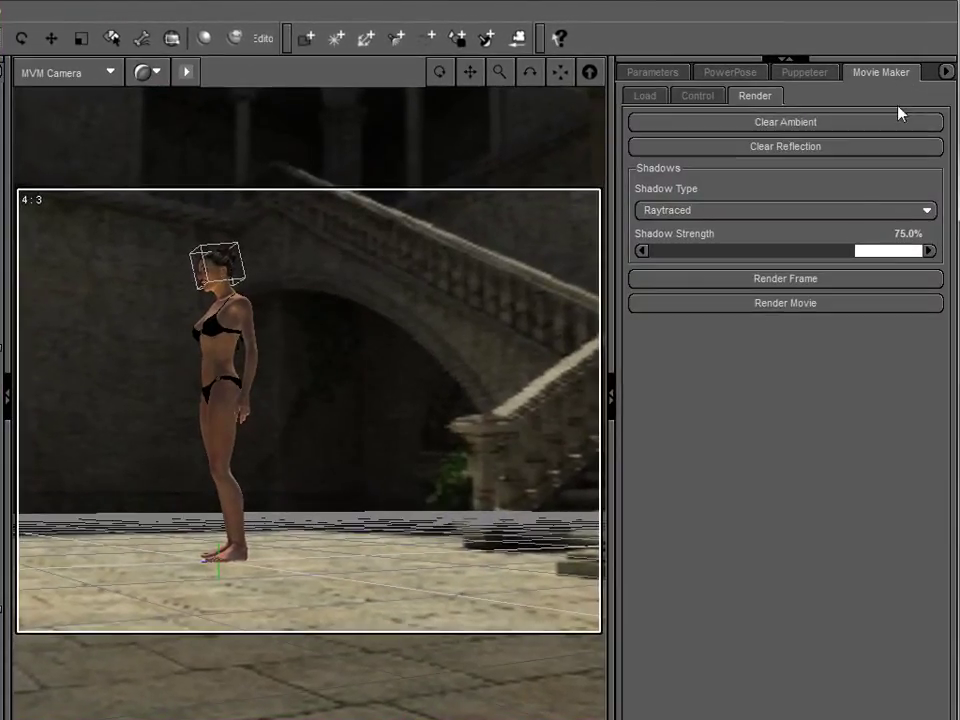
left_click(782, 286)
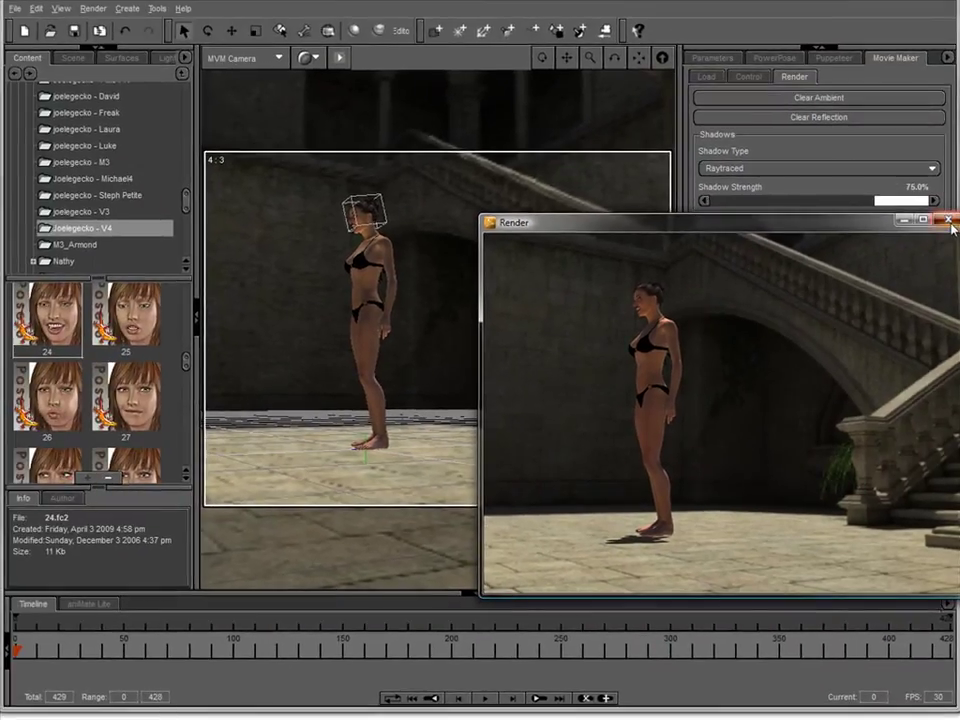
Close the test render, advance to frame 82 and render a close-up test frame
left_click(950, 222)
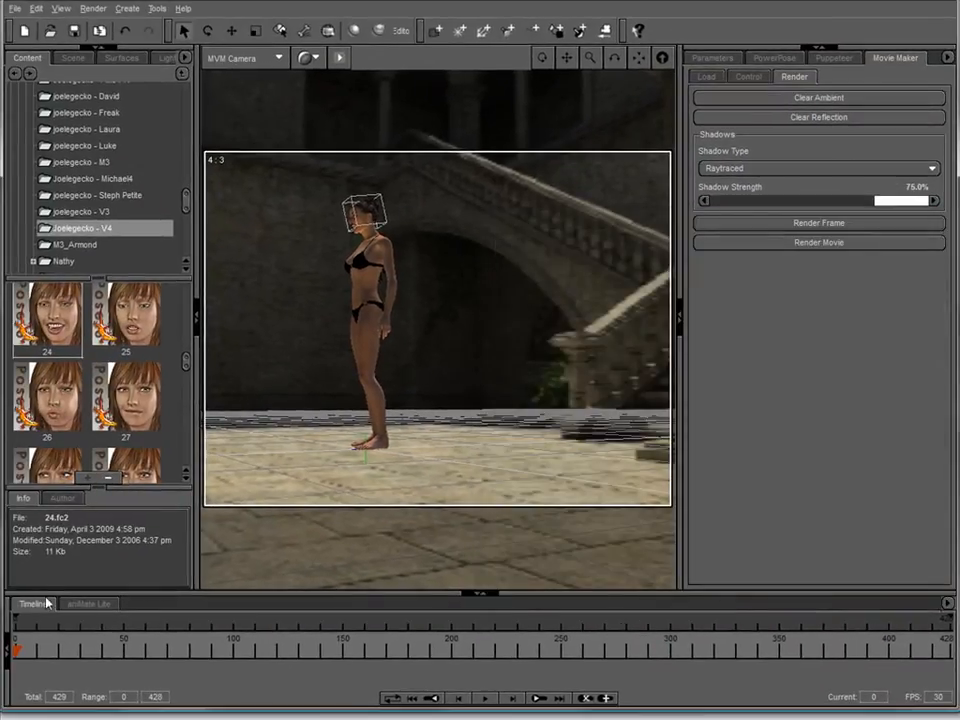
left_click(32, 655)
left_click_drag(32, 655, 194, 655)
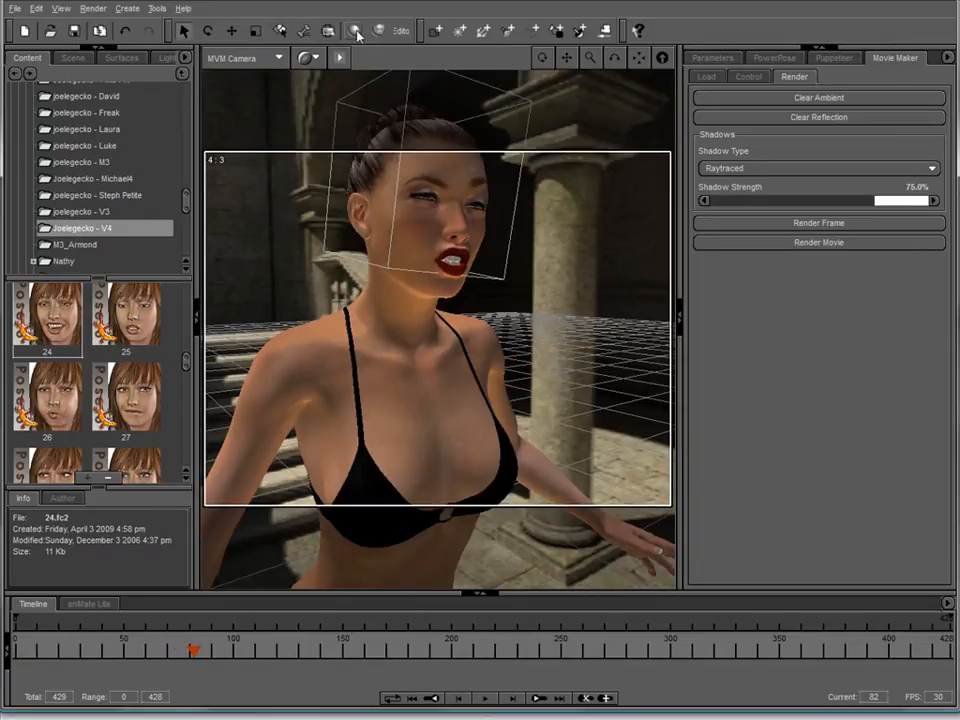
left_click(818, 222)
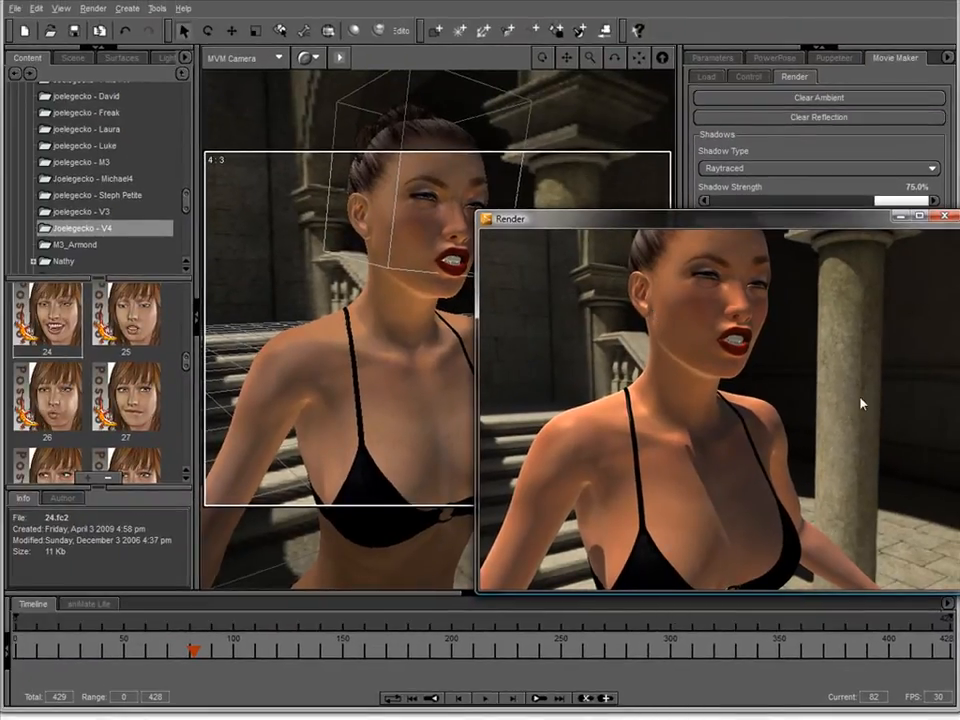
Close the close-up render and scrub the dance forward to around frame 285
left_click(948, 219)
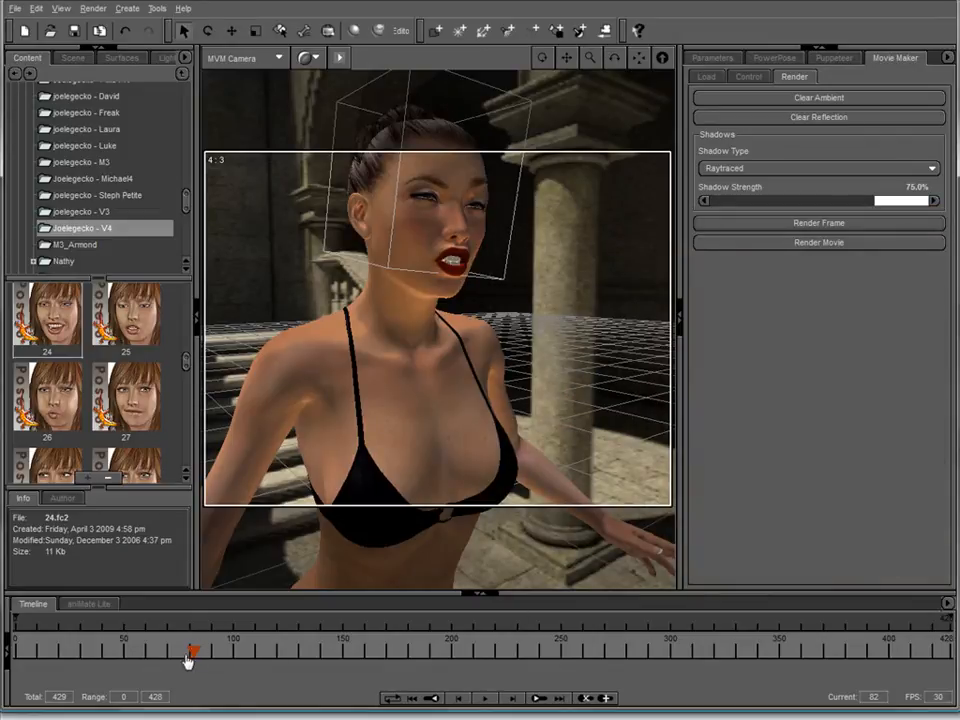
left_click_drag(192, 652, 240, 652)
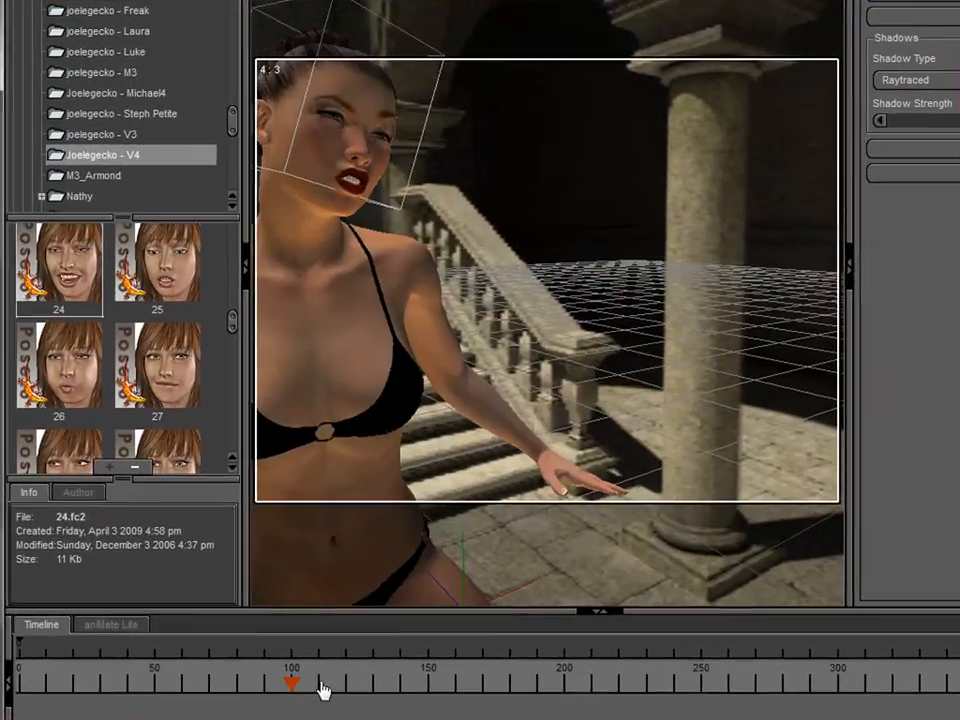
left_click_drag(323, 688, 632, 698)
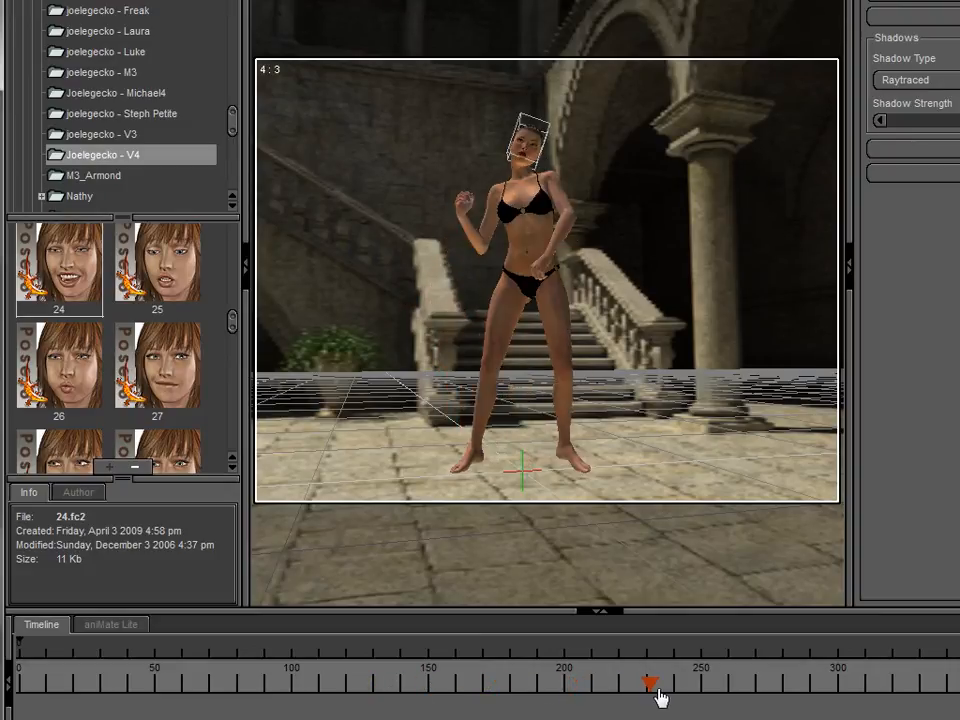
left_click_drag(652, 684, 785, 684)
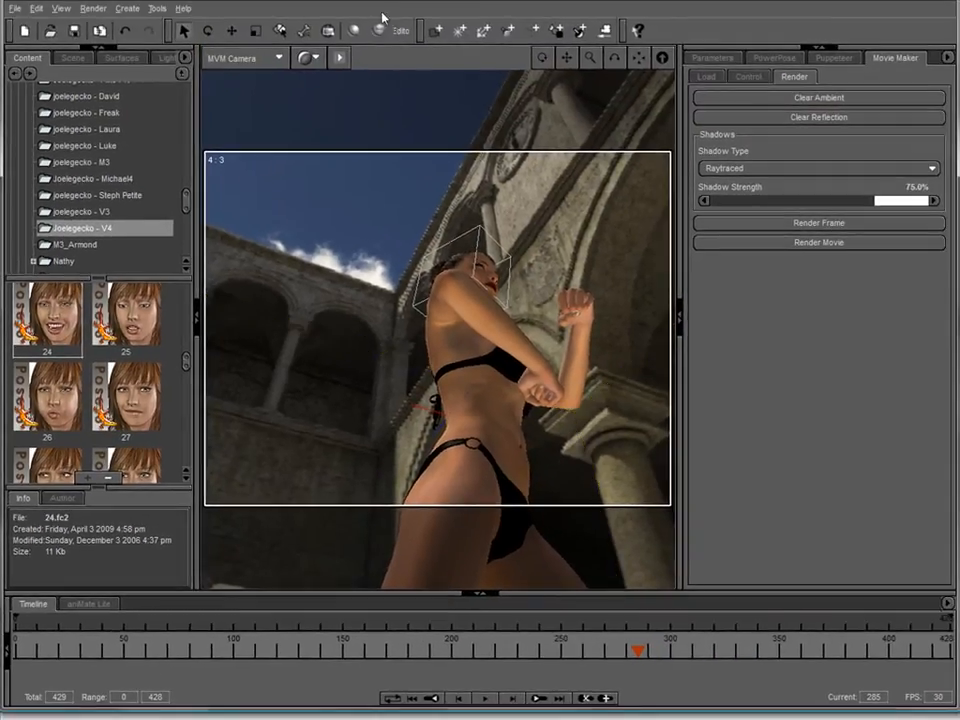
Decline overwriting MMTest1.avi and render a test frame of the low-angle sky shot
key("ctrl+s")
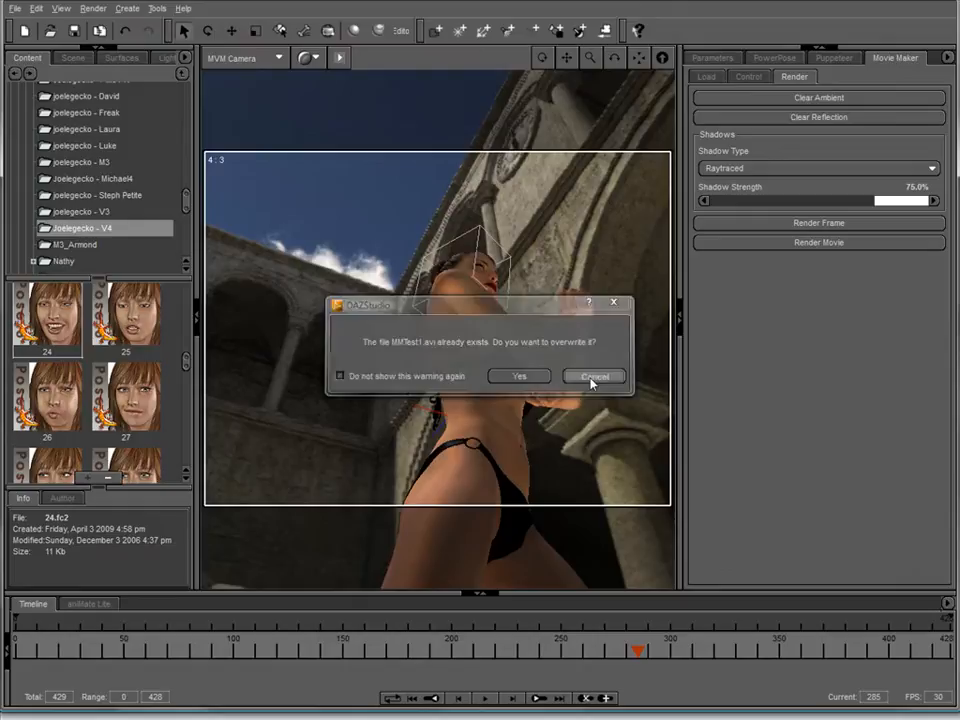
left_click(593, 377)
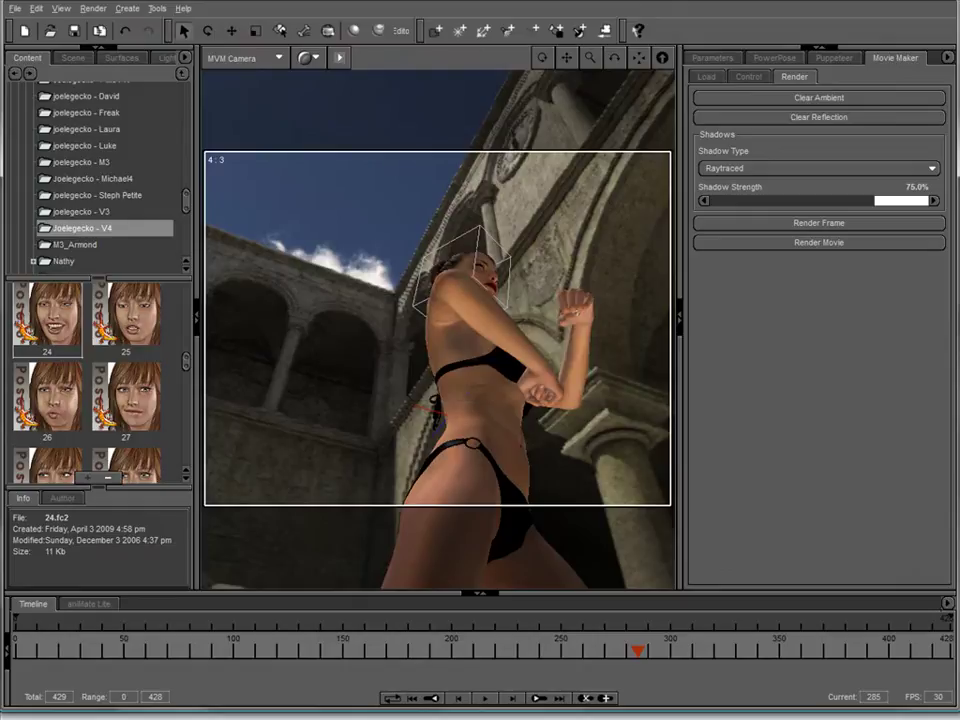
left_click(818, 222)
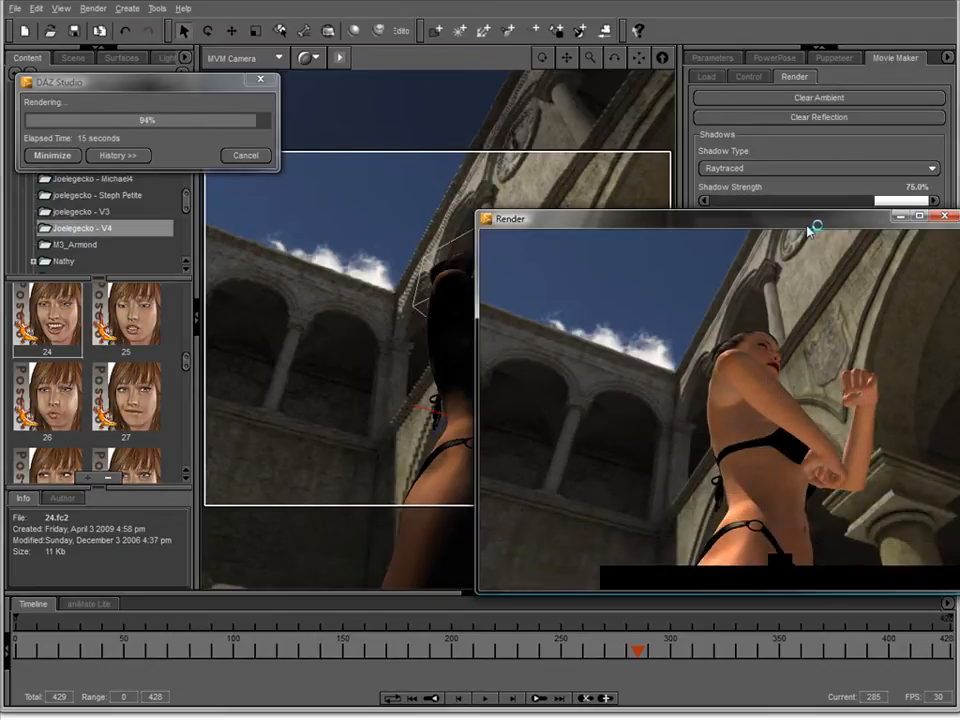
Close the low-angle render, advance toward frame 321 and render that frame
left_click(947, 218)
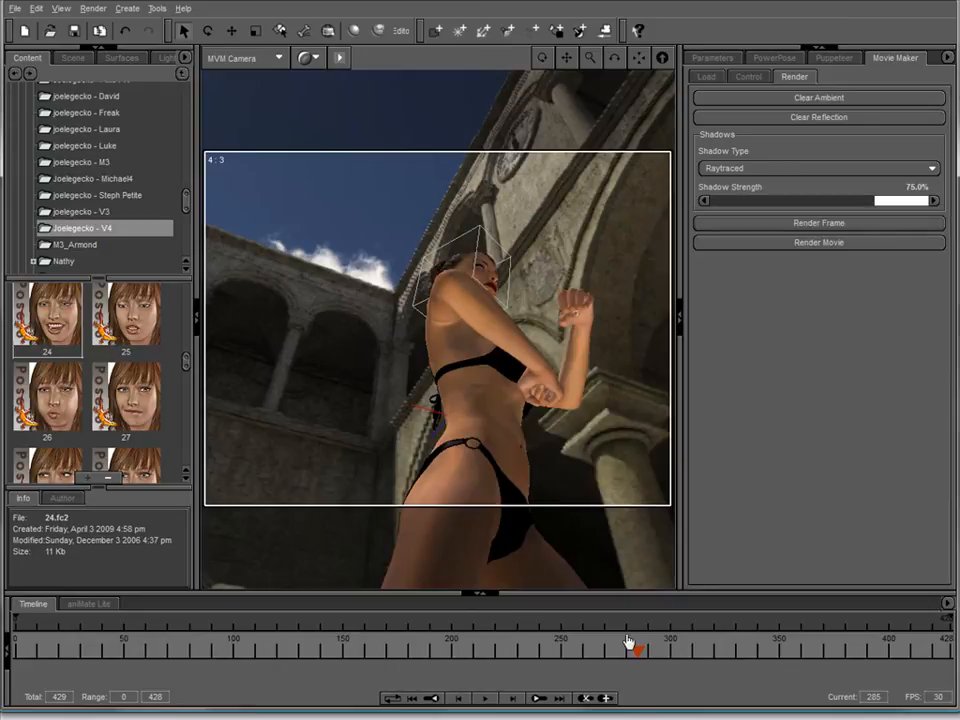
left_click_drag(642, 652, 832, 649)
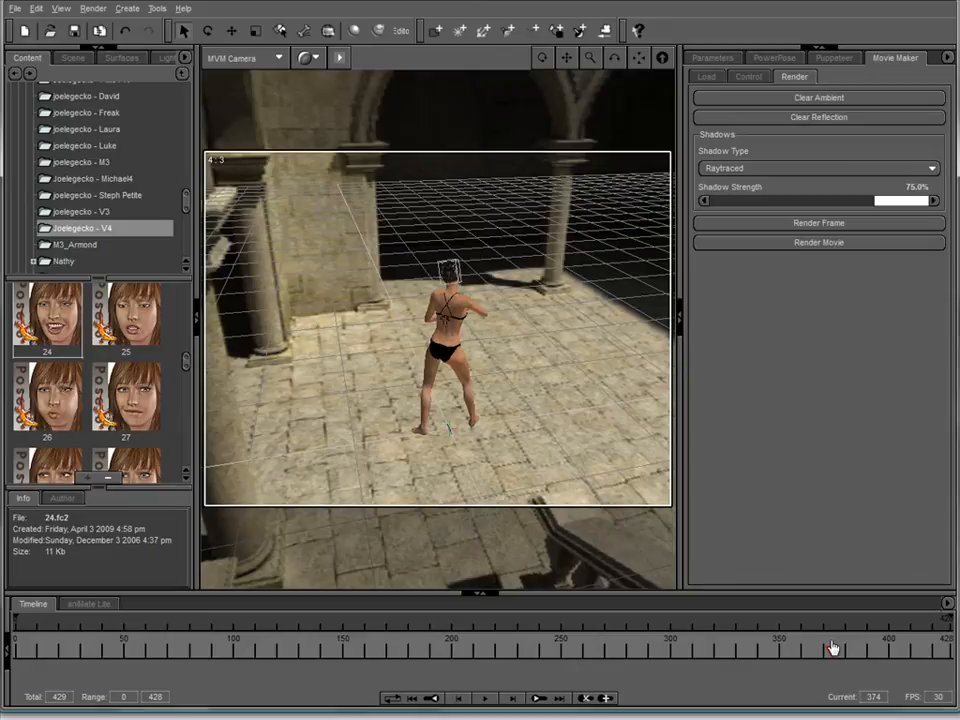
left_click(781, 225)
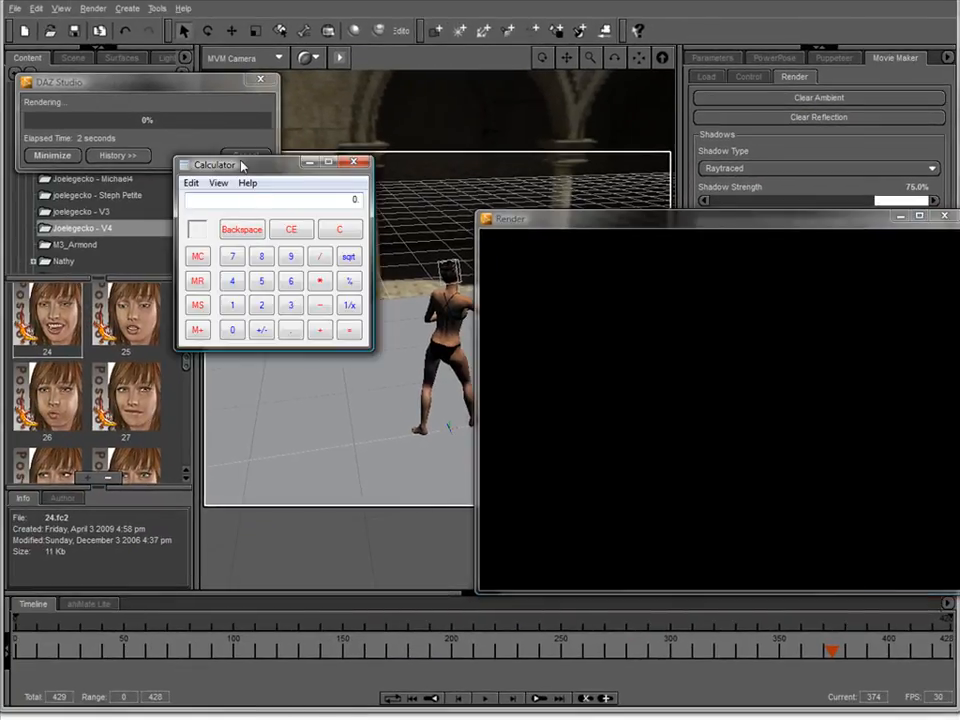
In Calculator estimate 429 frames × 17 s as about two hours, then close it
left_click_drag(253, 165, 300, 331)
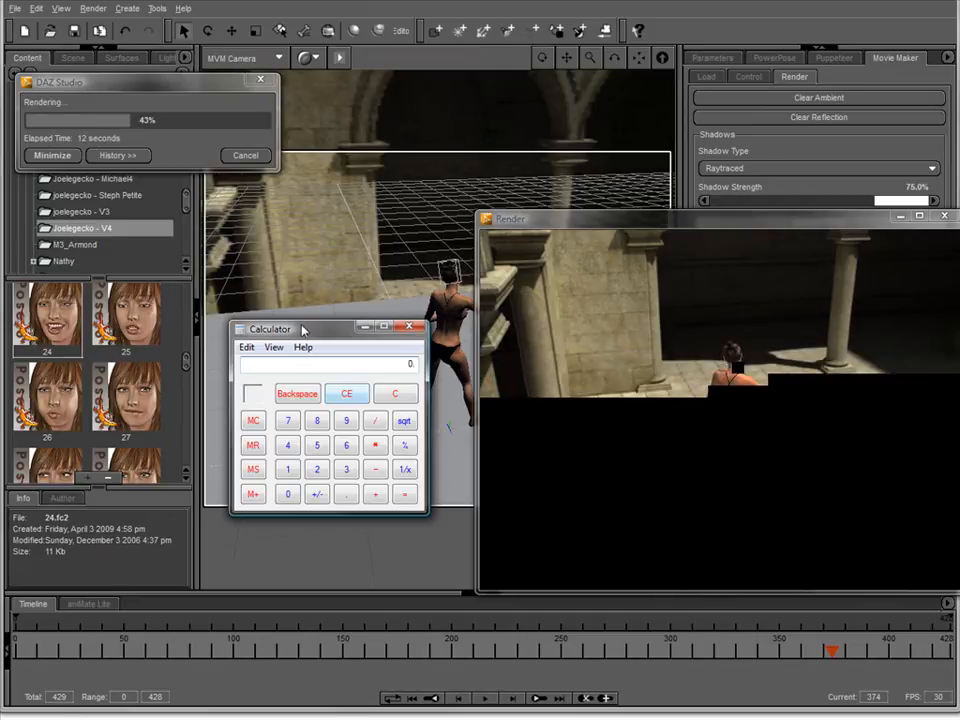
type("4.429")
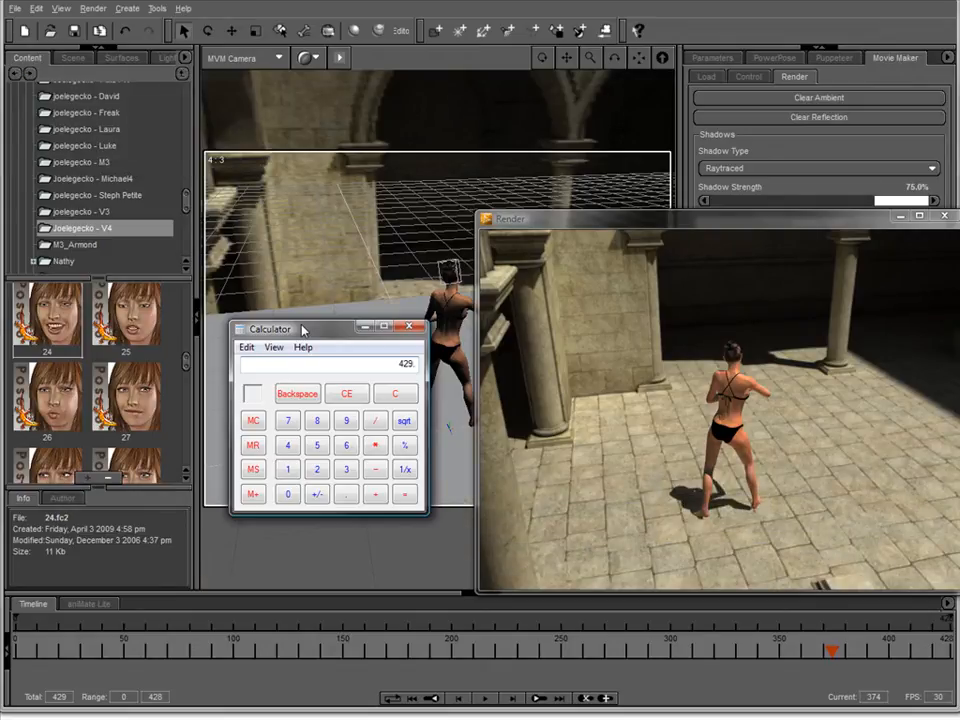
type("/17")
key("Return")
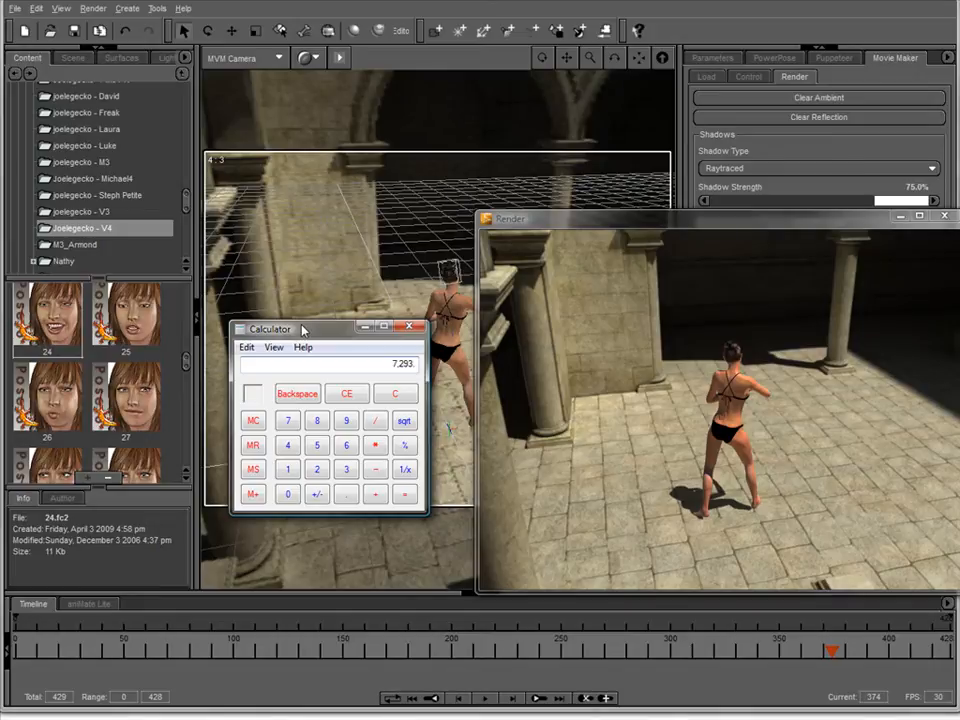
type("/60")
key("Return")
type("/60")
key("Return")
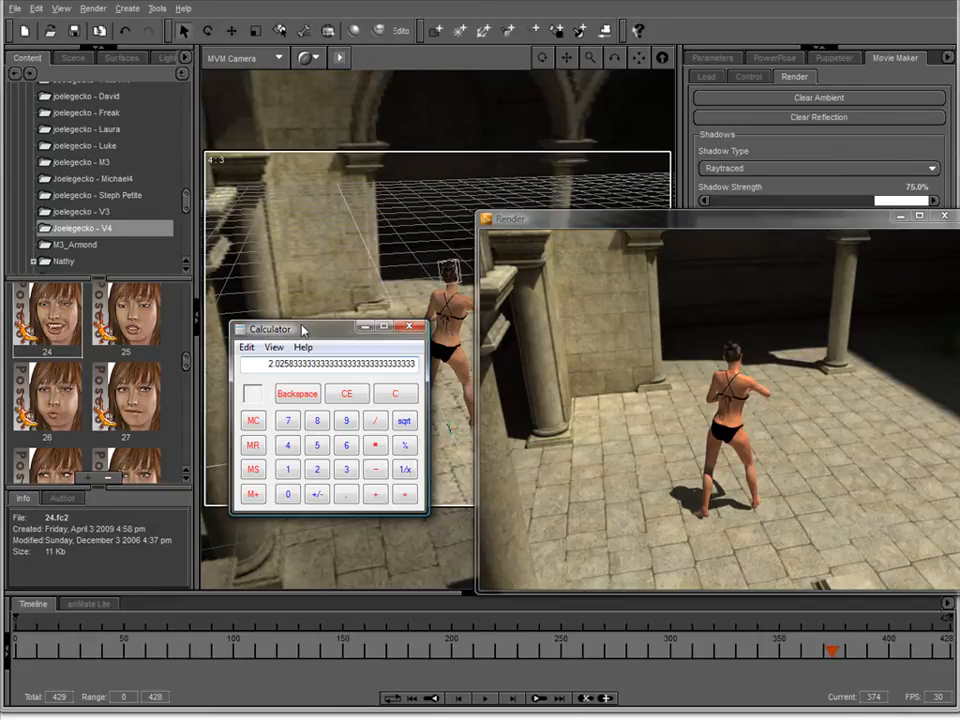
left_click(418, 330)
left_click(88, 604)
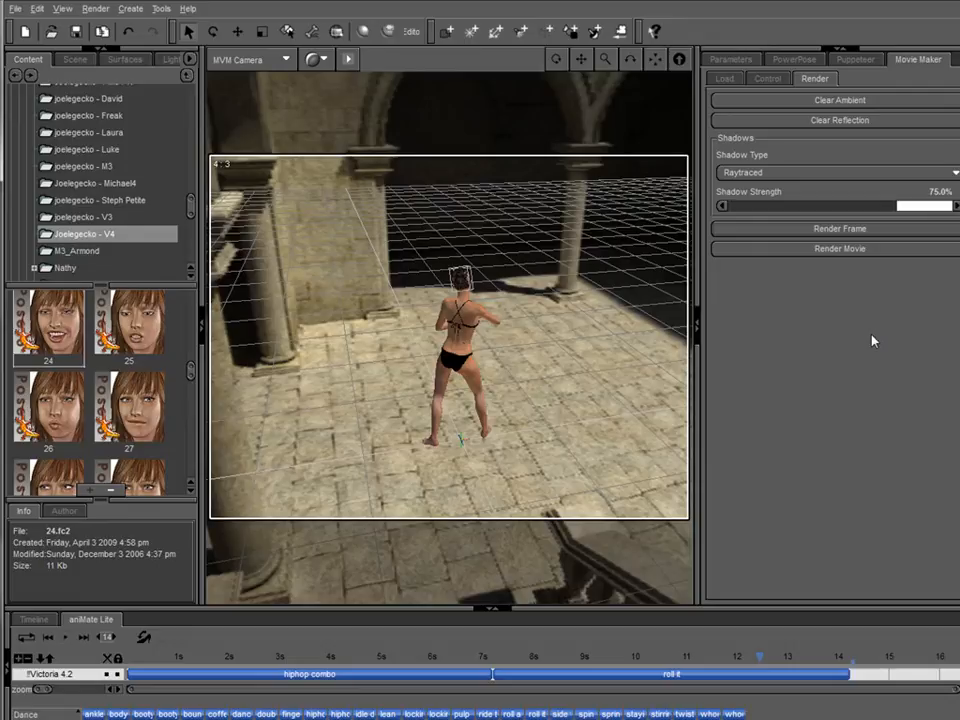
left_click(800, 250)
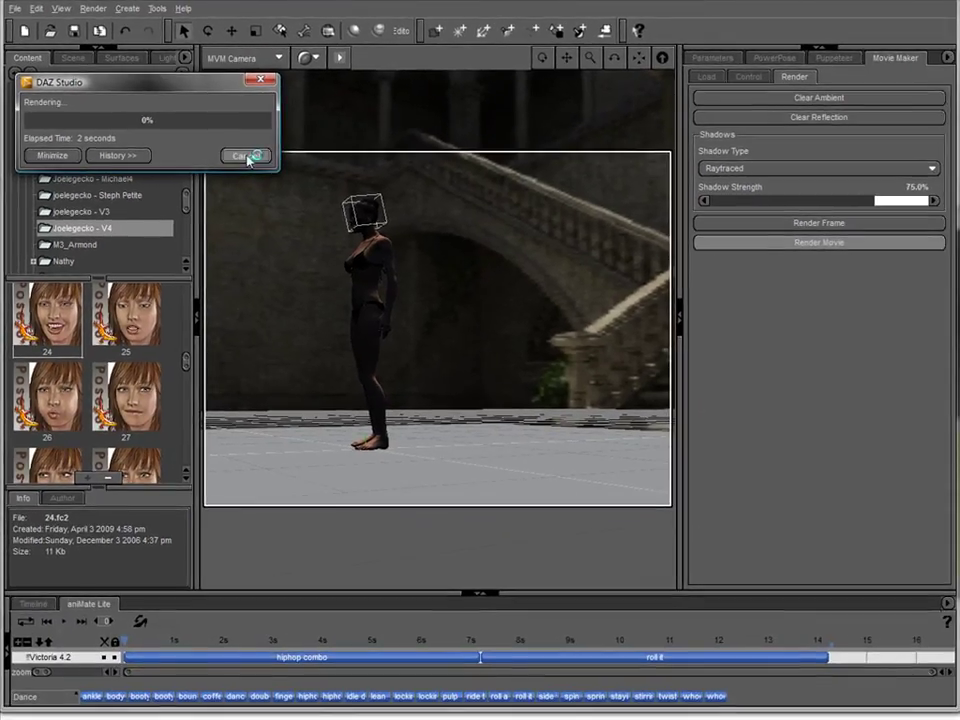
left_click(307, 194)
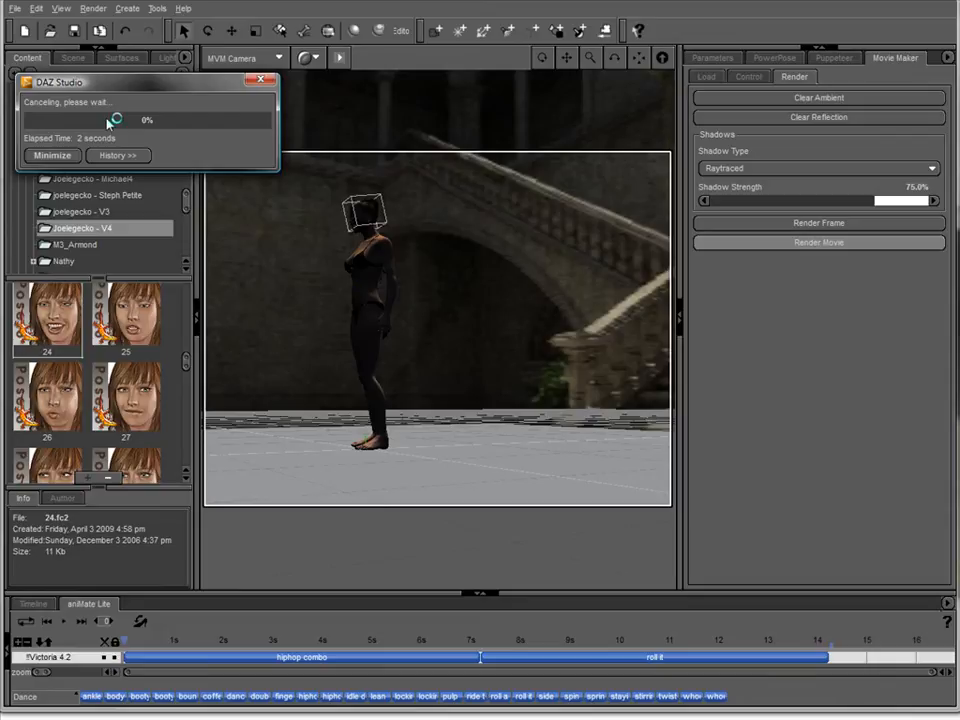
Set Render Settings to Still Image (Current Frame) and accept
left_click(258, 82)
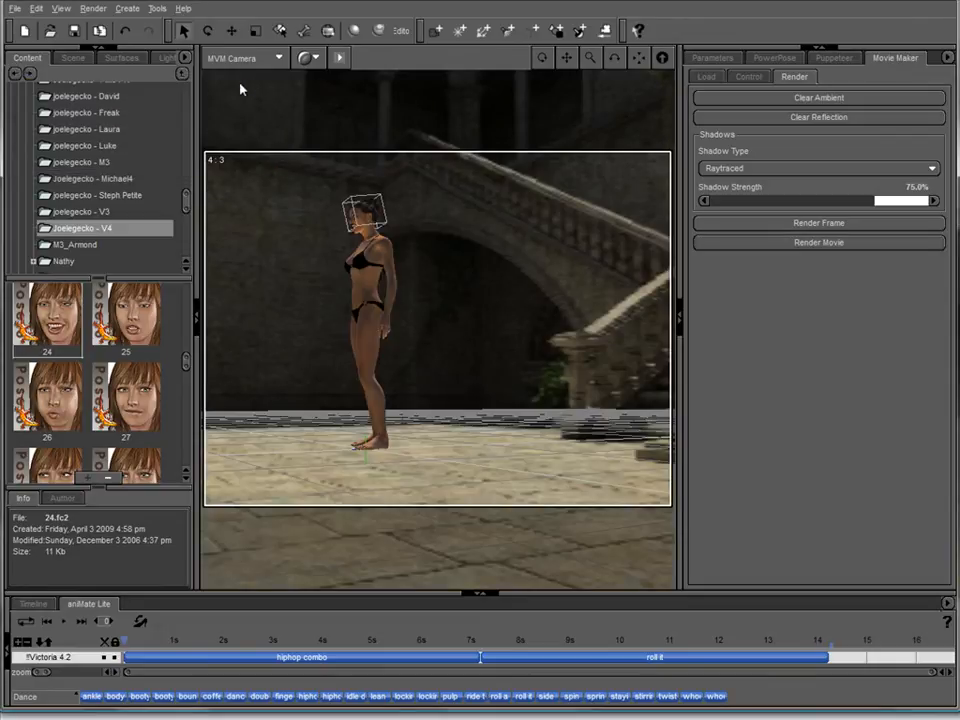
left_click(93, 8)
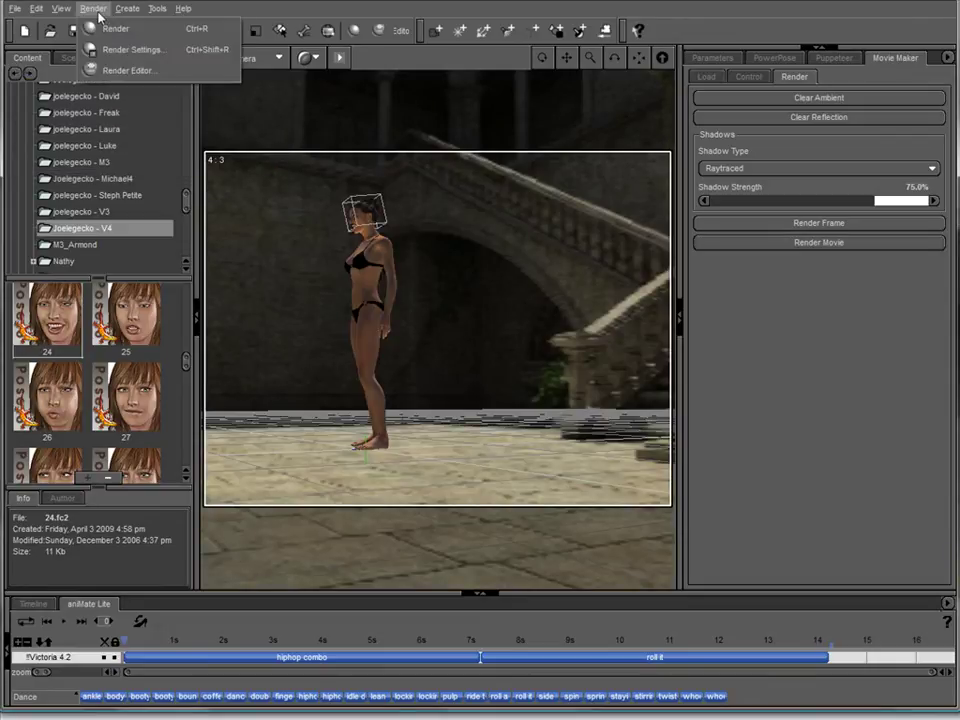
left_click(131, 49)
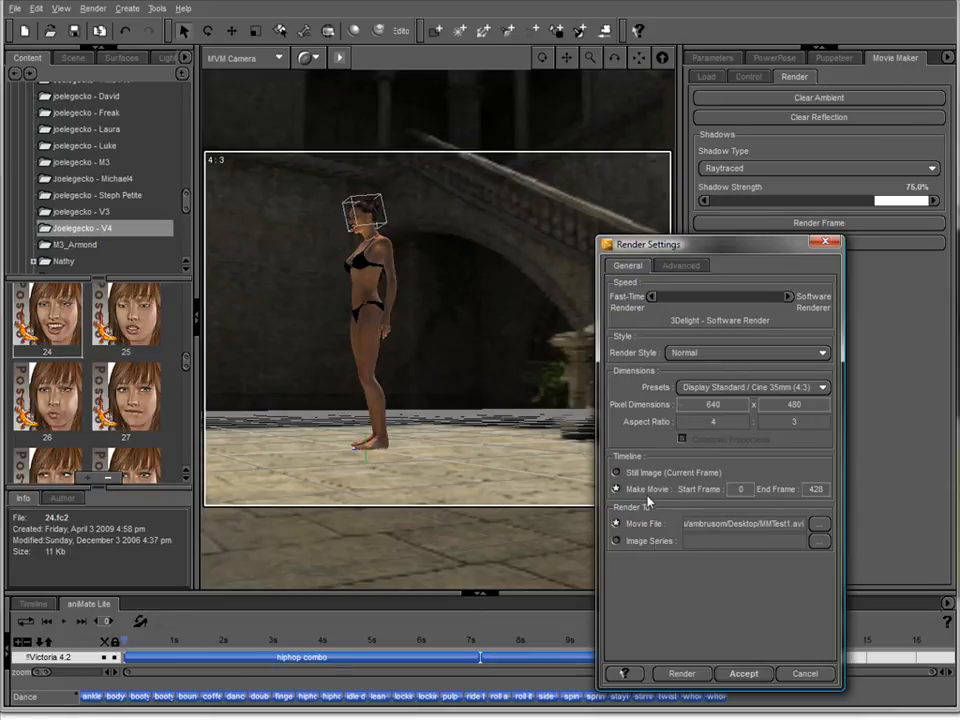
left_click(616, 472)
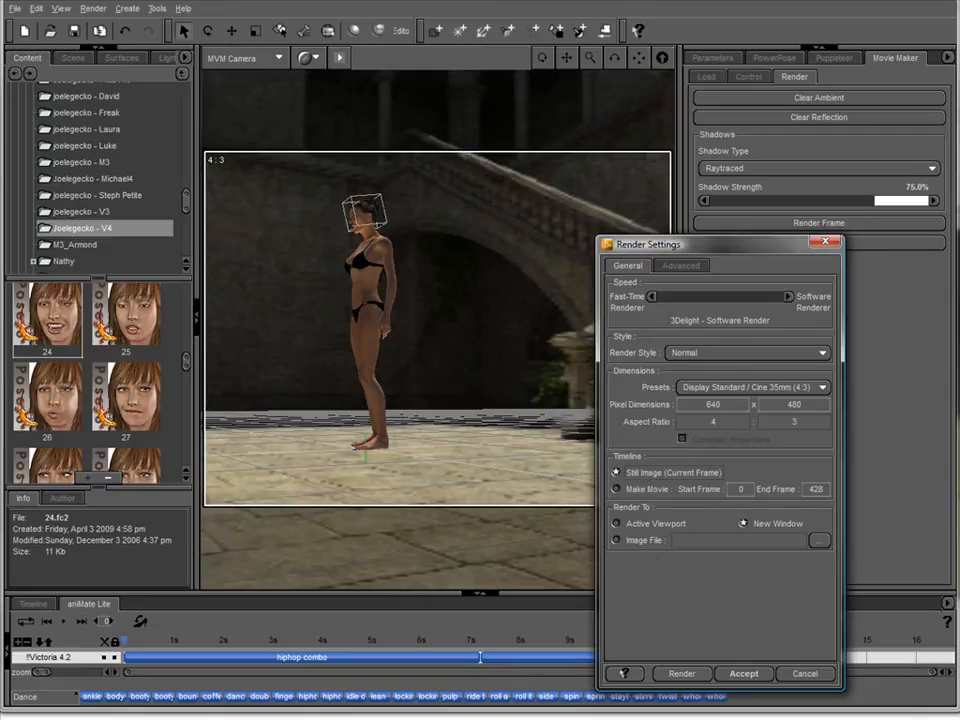
left_click(744, 673)
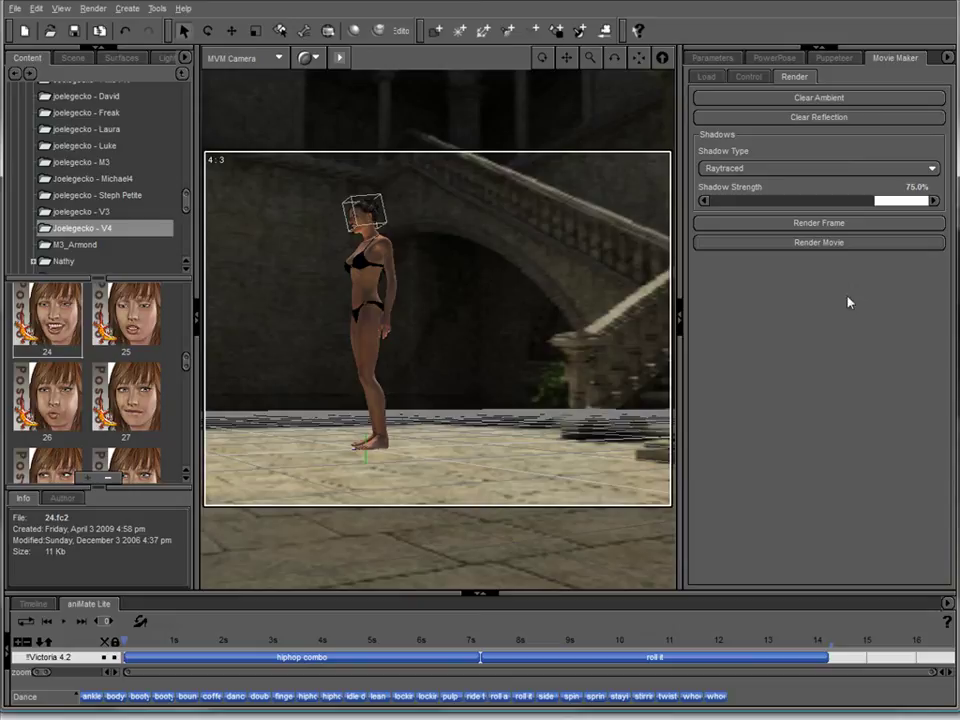
Attempt Render Movie and dismiss the 'options not set for animation' warning
left_click(771, 243)
mouse_move(720, 366)
left_mouse_down()
mouse_move(442, 300)
mouse_move(343, 199)
left_mouse_up()
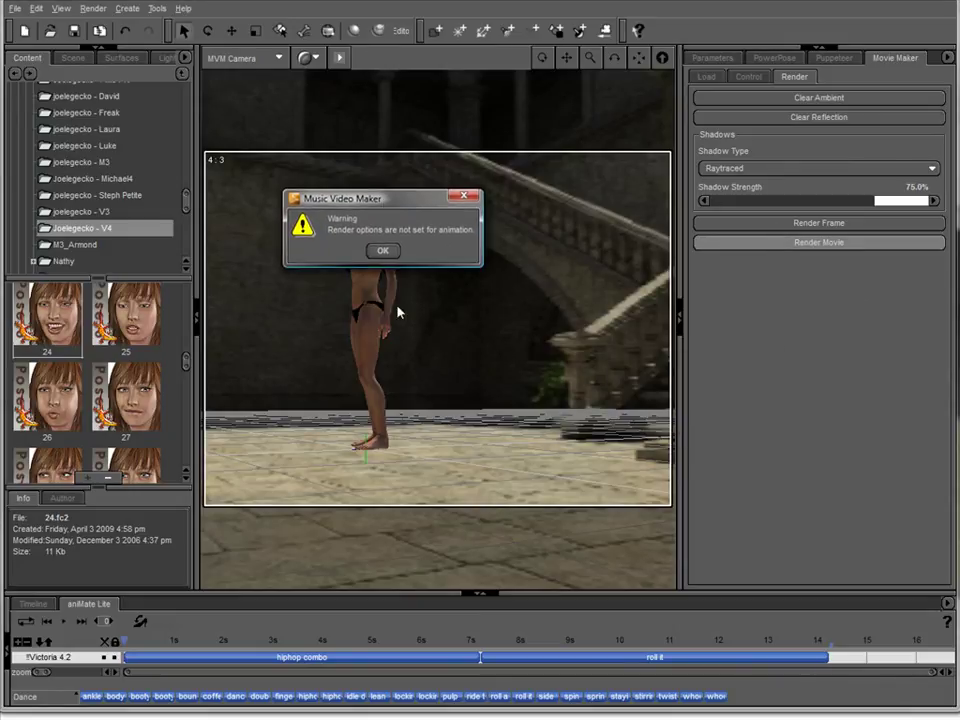
left_click(381, 251)
Set Render Settings to Make Movie for the 0–428 frame range
left_click(93, 8)
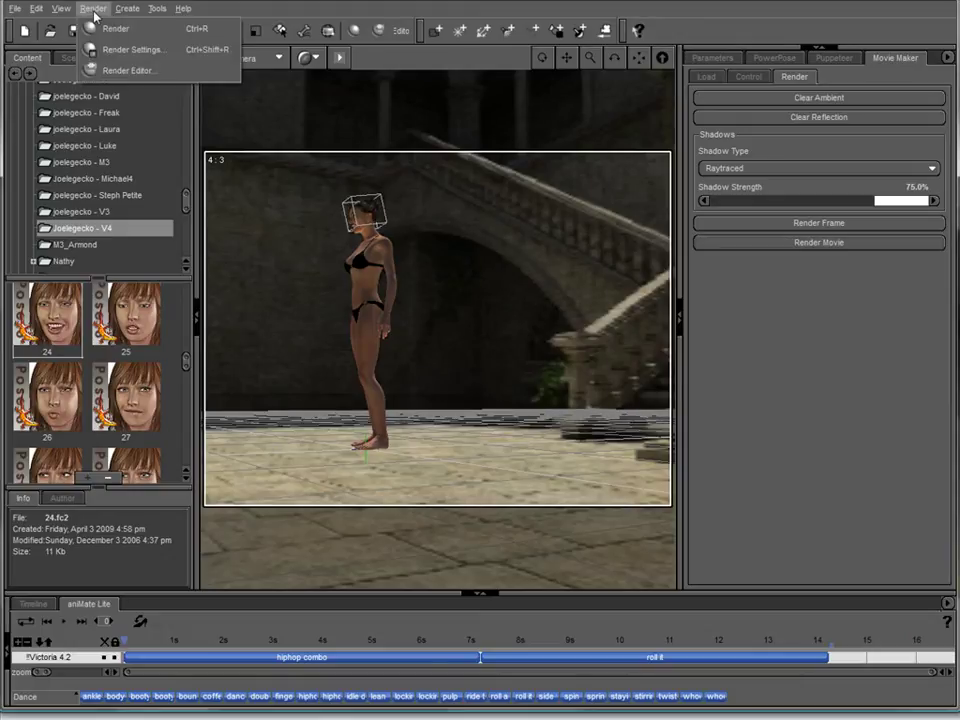
left_click(131, 49)
left_click(616, 489)
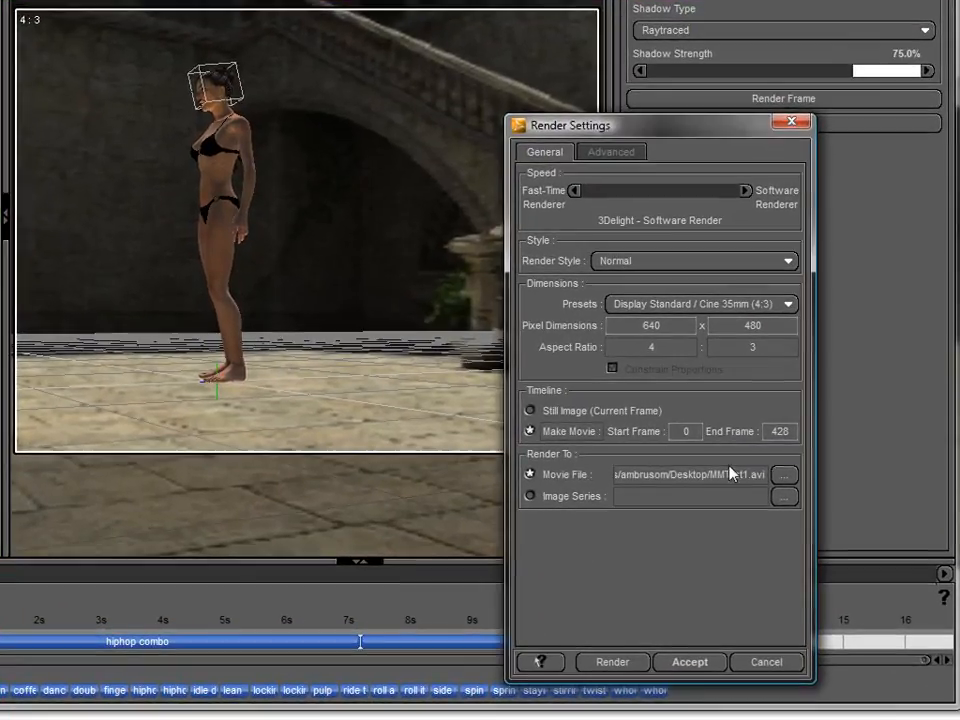
Save the movie output as a new file MMTest2.avi on the Desktop
left_click(801, 498)
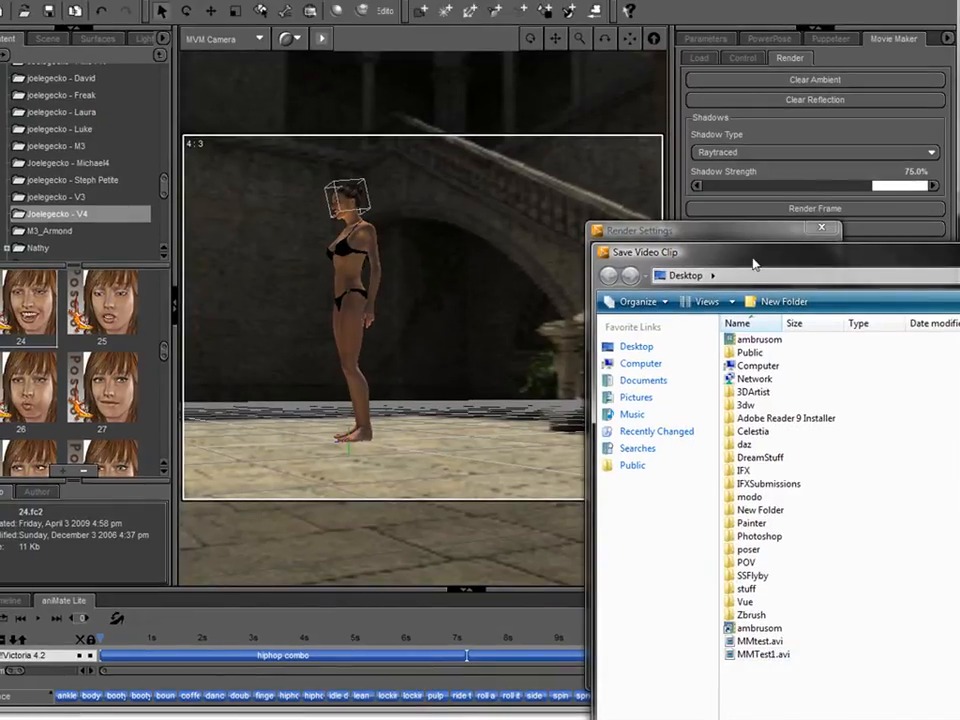
left_click_drag(753, 252, 260, 24)
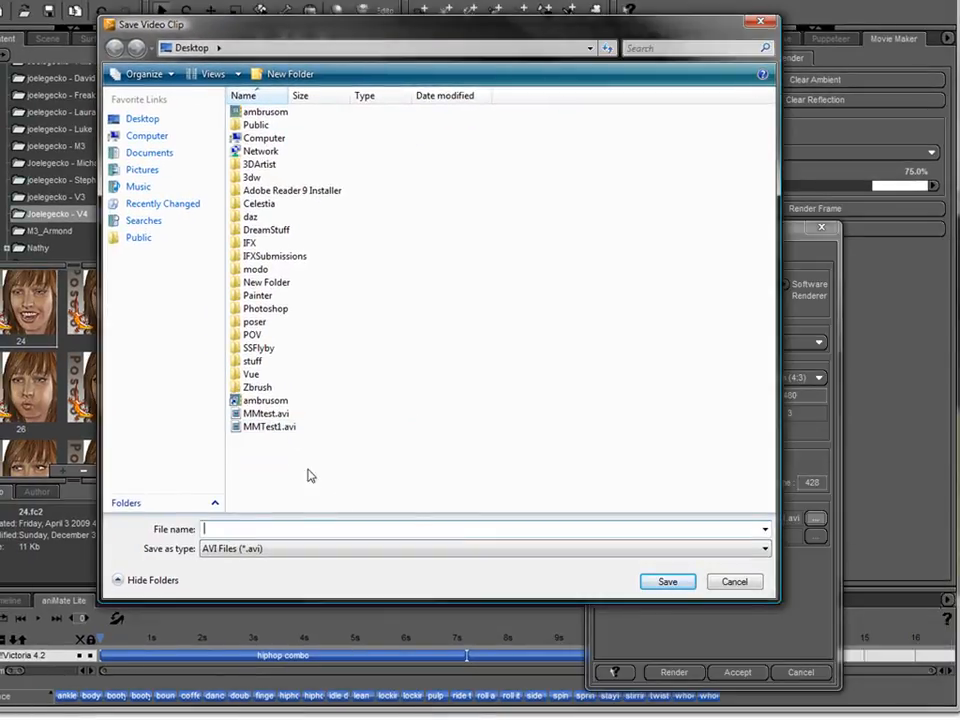
left_click(268, 427)
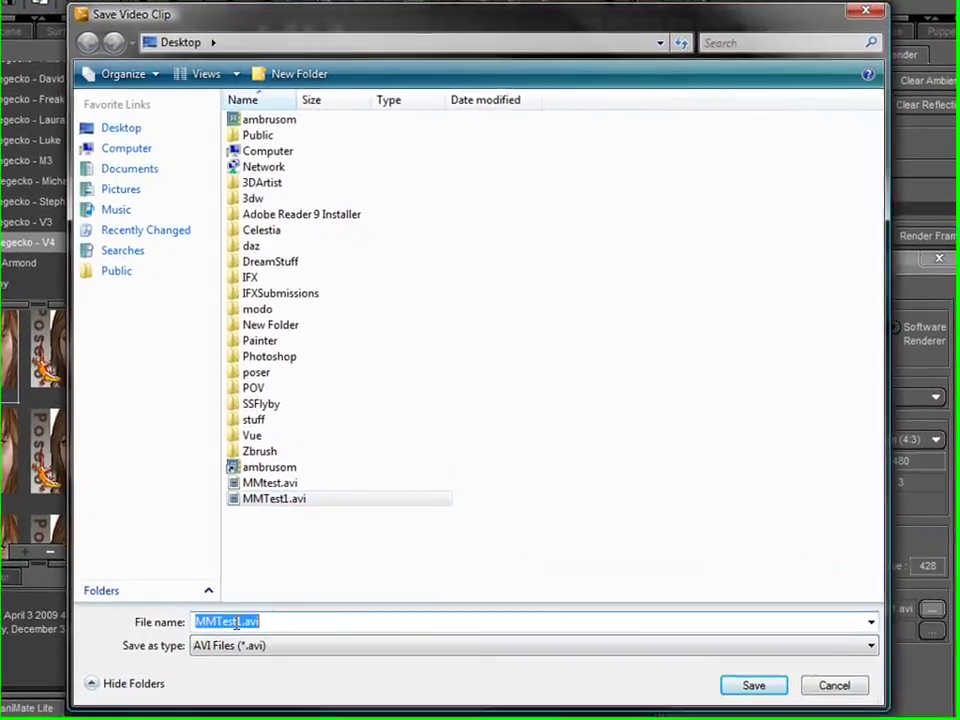
left_click(230, 528)
left_click_drag(239, 626, 233, 626)
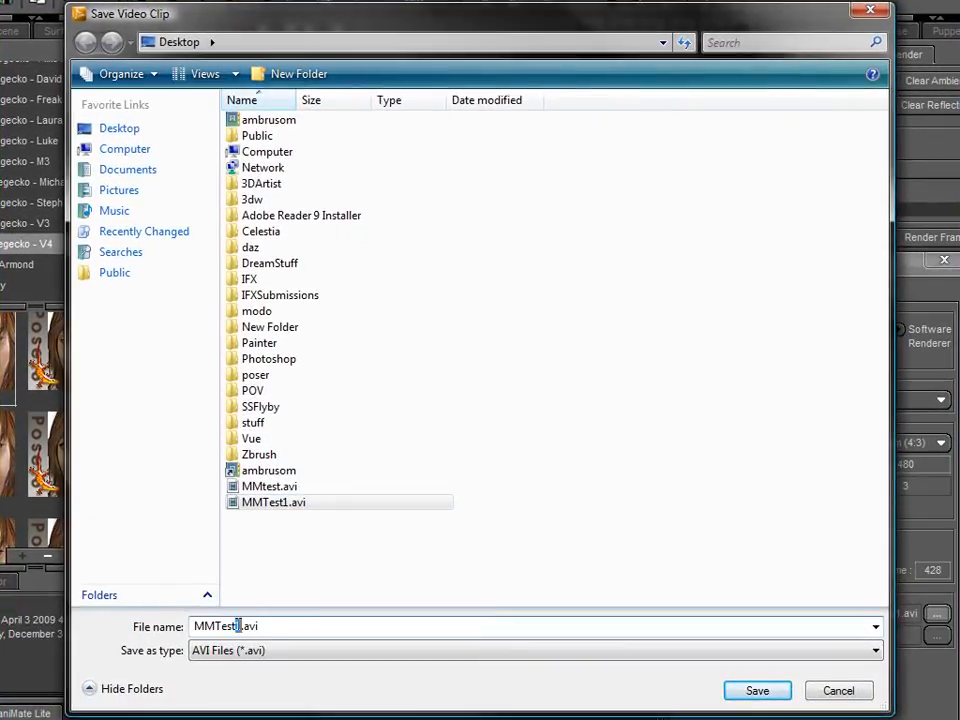
type("2")
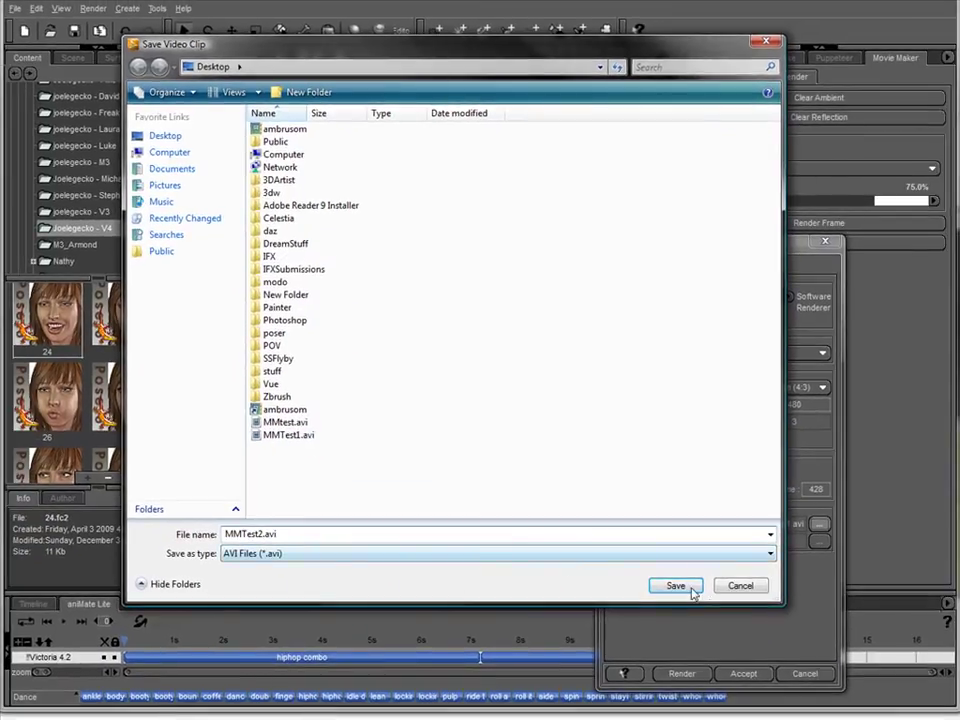
left_click(741, 670)
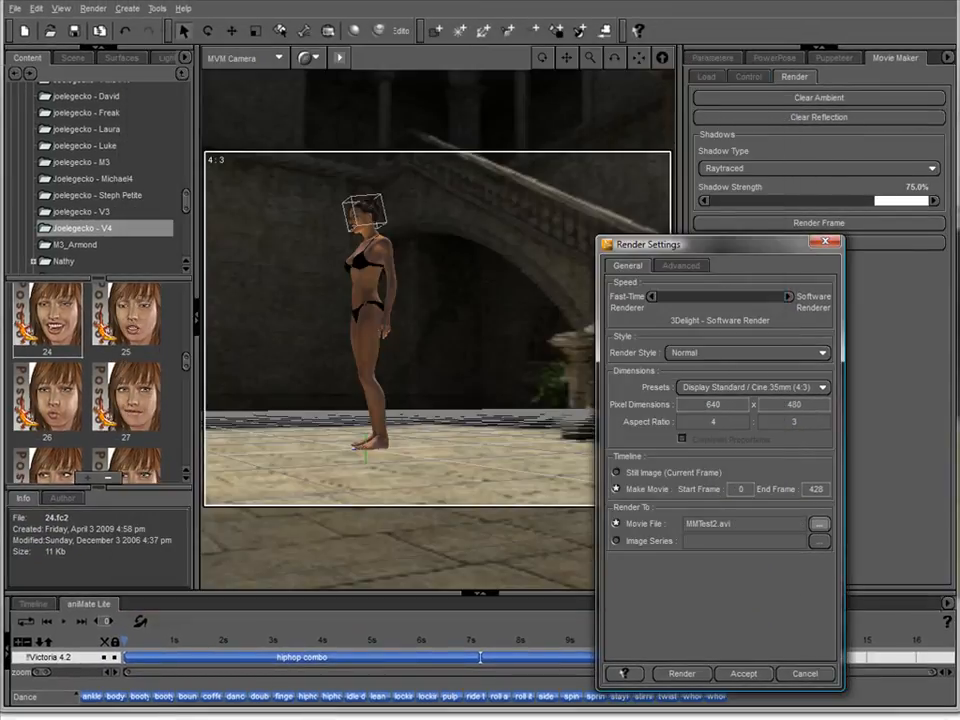
Accept the MMTest2.avi movie settings and start Render Movie
left_click(743, 673)
left_click(818, 242)
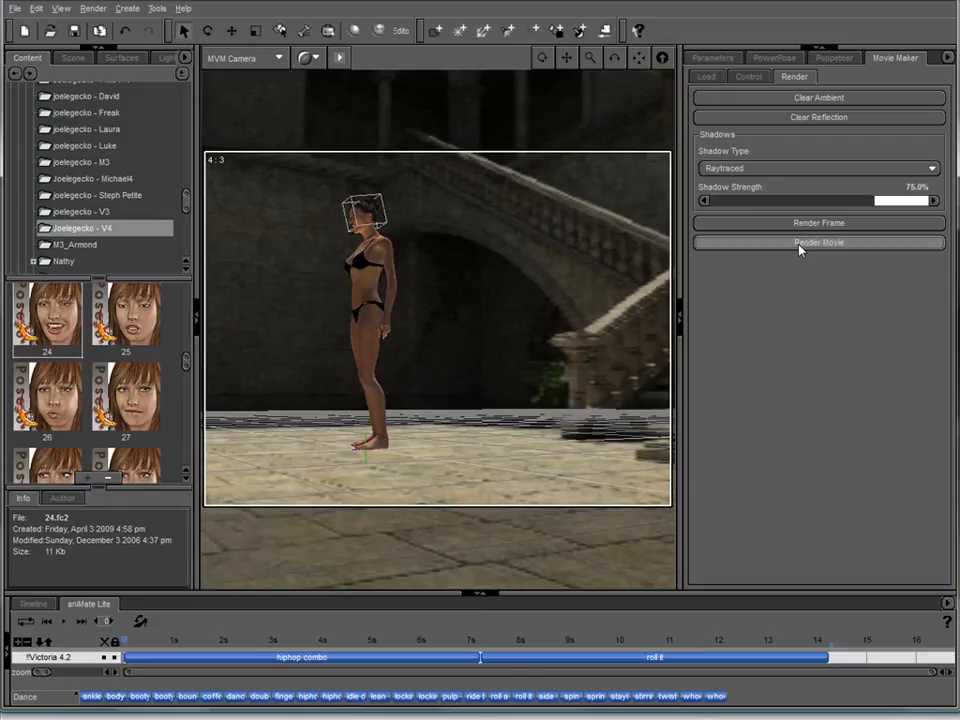